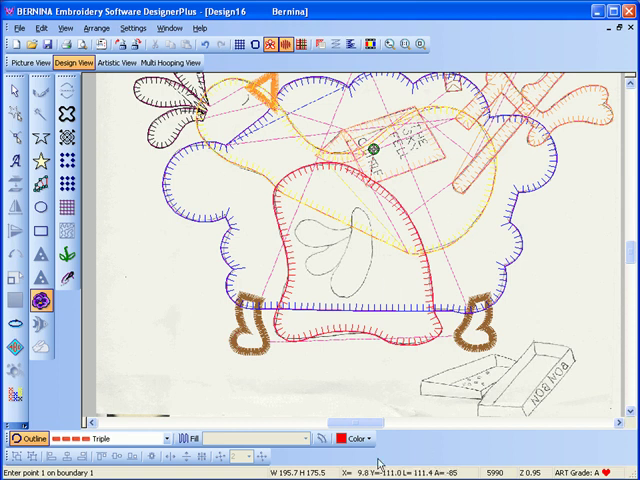
# Choose black thread and set the appliqué cover stitch width to 2.00 mm
pyautogui.click(356, 439)
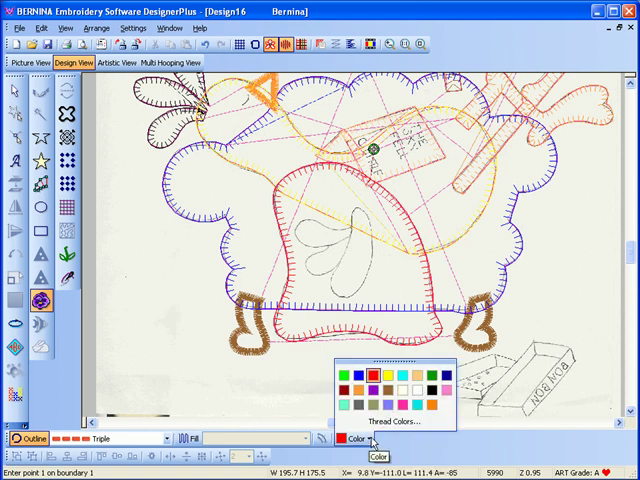
pyautogui.click(432, 389)
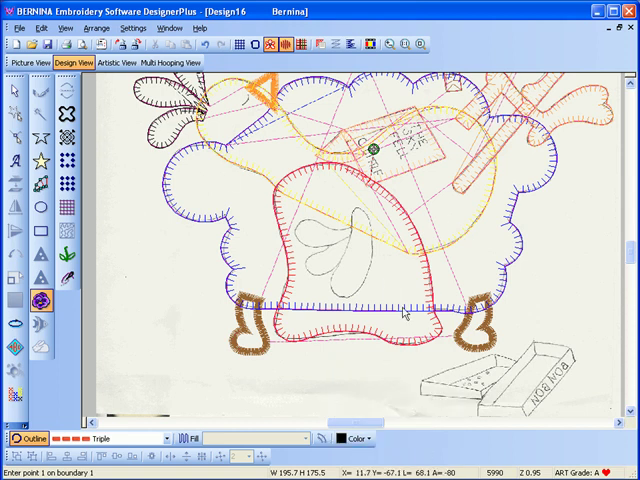
pyautogui.click(321, 44)
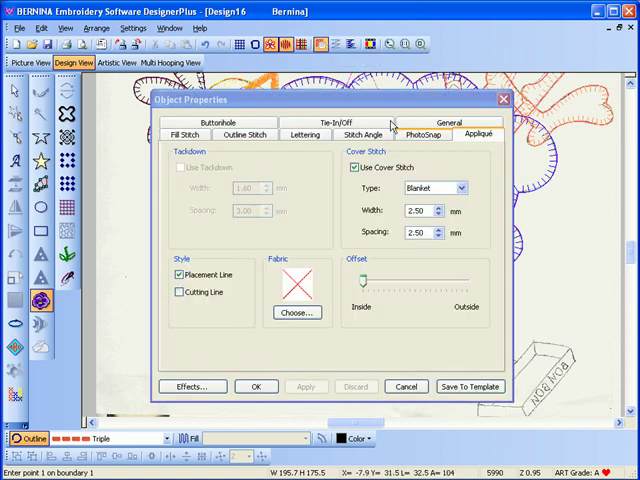
pyautogui.doubleClick(422, 211)
pyautogui.write('2')
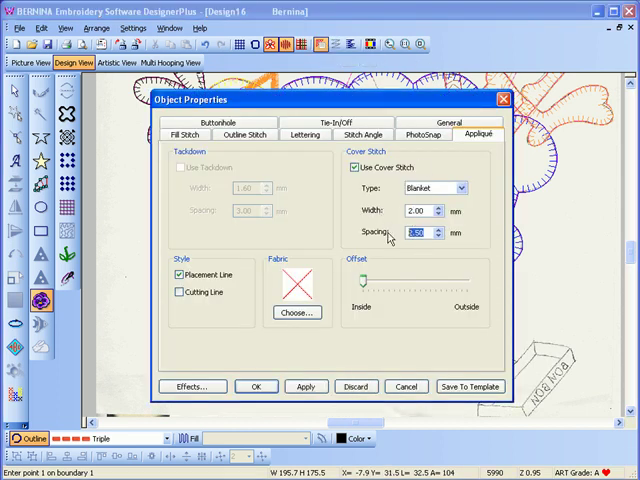
pyautogui.click(256, 387)
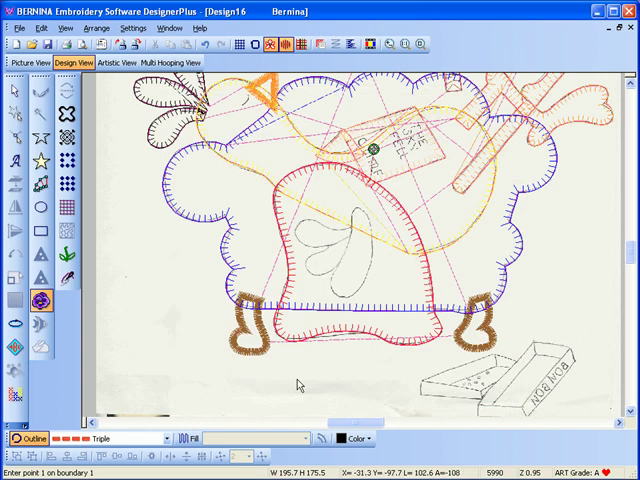
# Digitize the first petal inside the chair seat as a black blanket-stitch appliqué
pyautogui.click(356, 228)
pyautogui.click(340, 227)
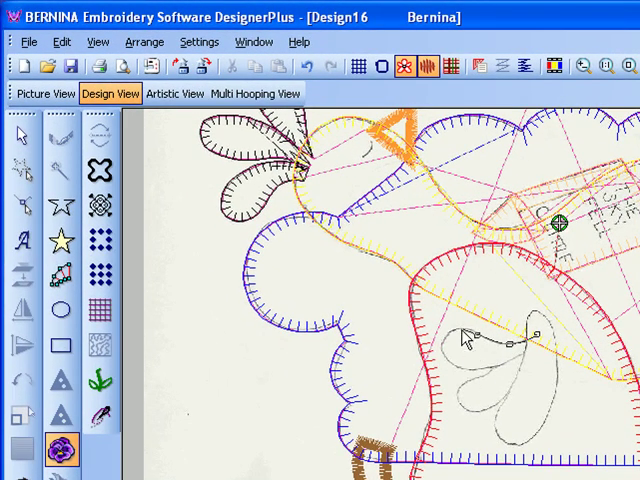
pyautogui.click(460, 329)
pyautogui.click(441, 343)
pyautogui.click(455, 368)
pyautogui.click(493, 366)
pyautogui.click(538, 348)
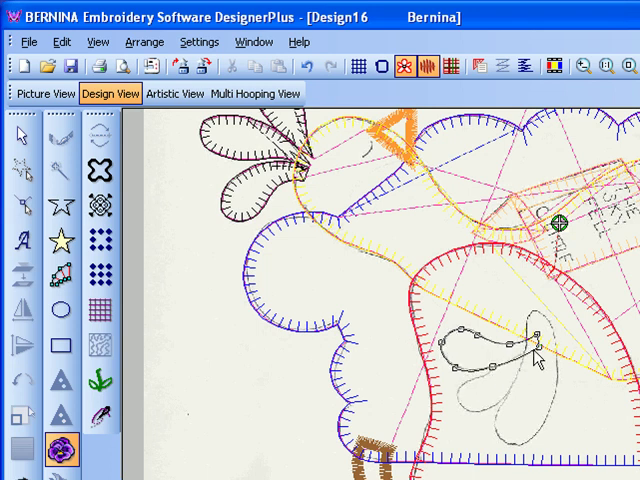
pyautogui.press('Return')
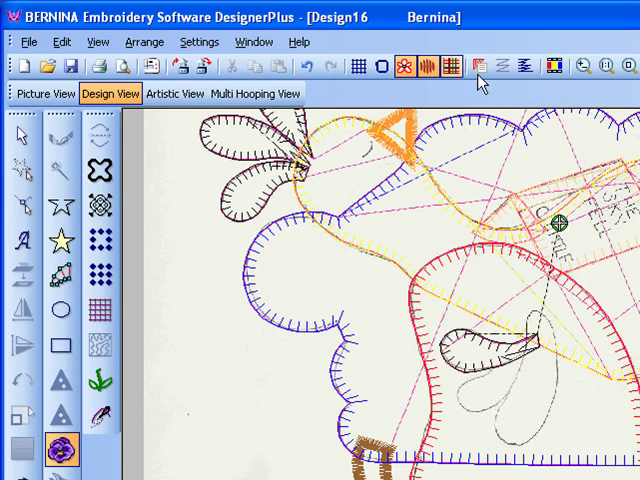
# Hide stitches and digitize the second petal outline as an appliqué
pyautogui.click(429, 66)
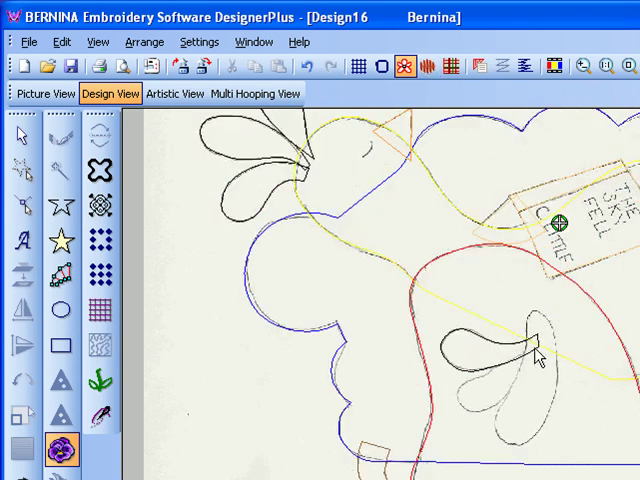
pyautogui.click(535, 350)
pyautogui.click(488, 378)
pyautogui.click(460, 390)
pyautogui.click(461, 403)
pyautogui.click(483, 408)
pyautogui.click(518, 390)
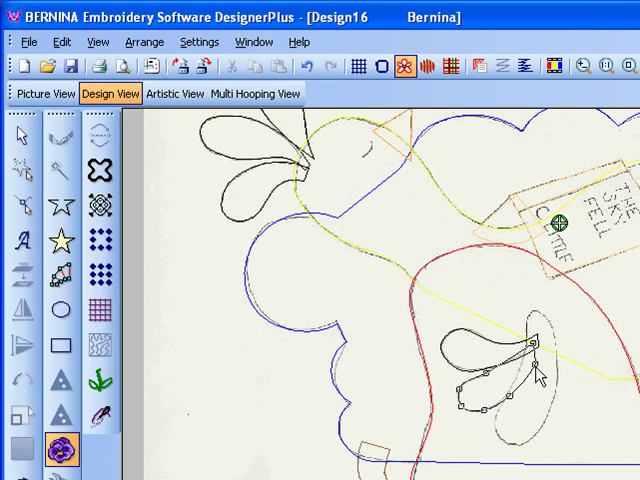
pyautogui.press('Return')
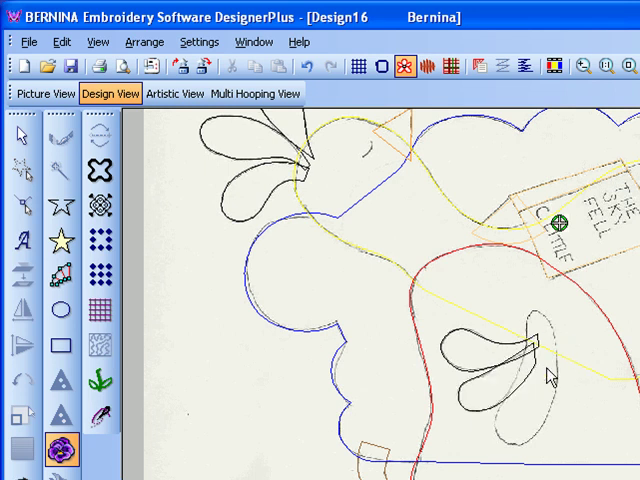
# Digitize the third petal outline to complete the three-petal flower
pyautogui.click(518, 372)
pyautogui.click(496, 415)
pyautogui.click(500, 435)
pyautogui.click(524, 444)
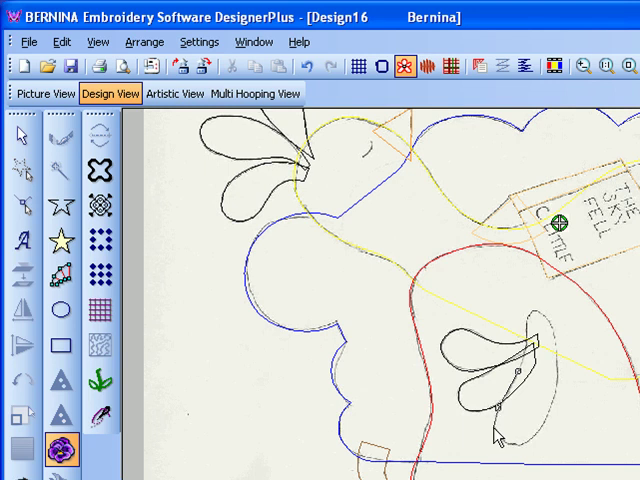
pyautogui.click(494, 427)
pyautogui.click(511, 440)
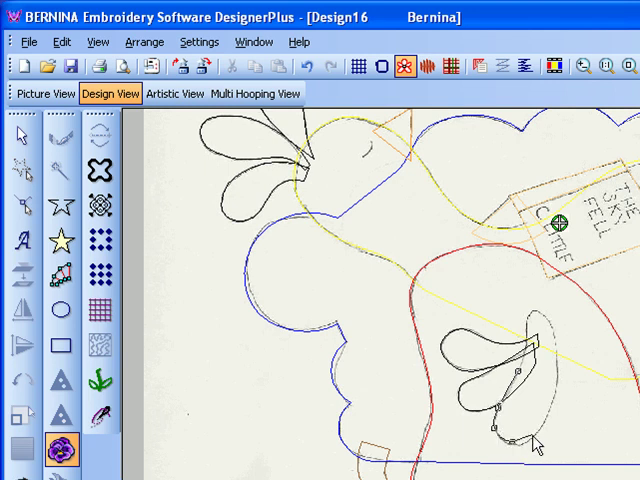
pyautogui.click(538, 437)
pyautogui.click(557, 392)
pyautogui.click(556, 358)
pyautogui.click(556, 330)
pyautogui.click(530, 320)
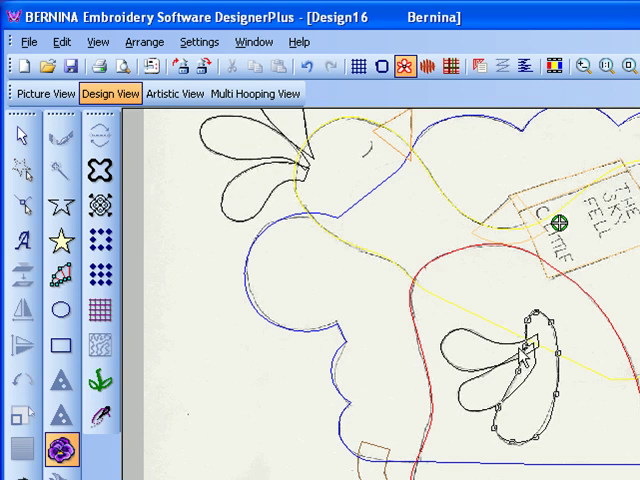
pyautogui.press('Return')
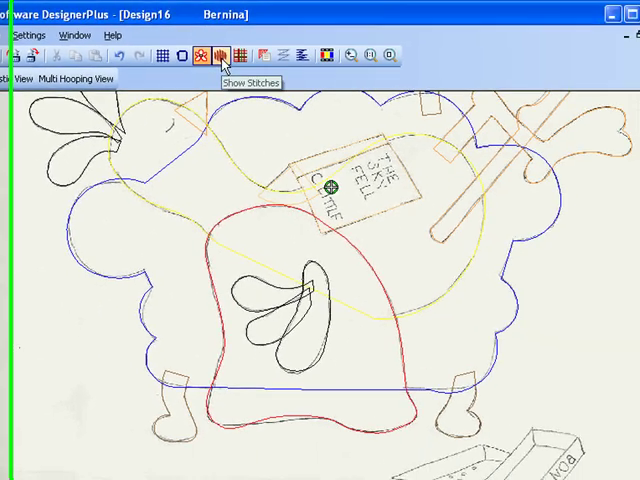
# Show stitches again and set the appliqué cover stitch spacing to 2.00 mm
pyautogui.click(221, 55)
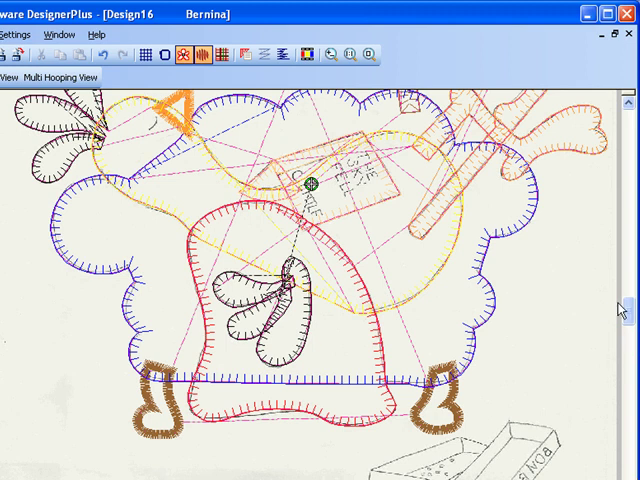
pyautogui.moveTo(630, 315); pyautogui.dragTo(630, 322)
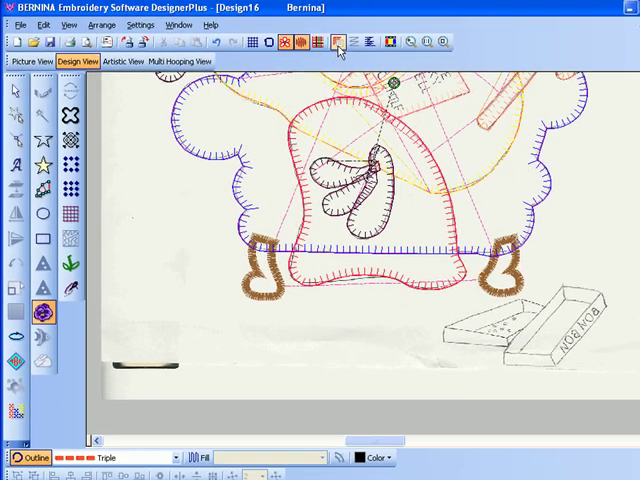
pyautogui.click(339, 45)
pyautogui.moveTo(424, 233); pyautogui.dragTo(393, 236)
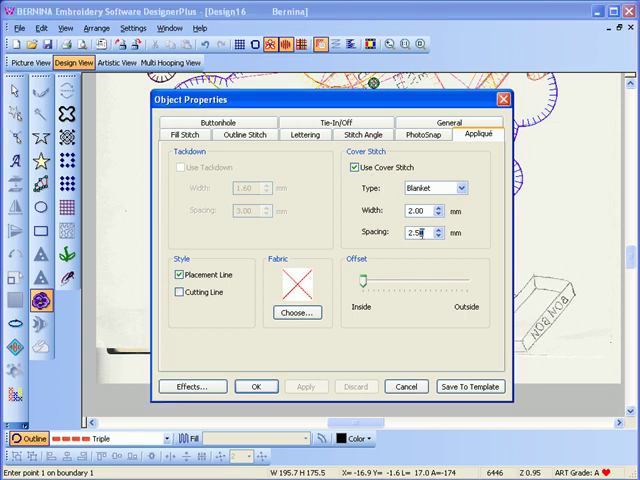
pyautogui.write('2')
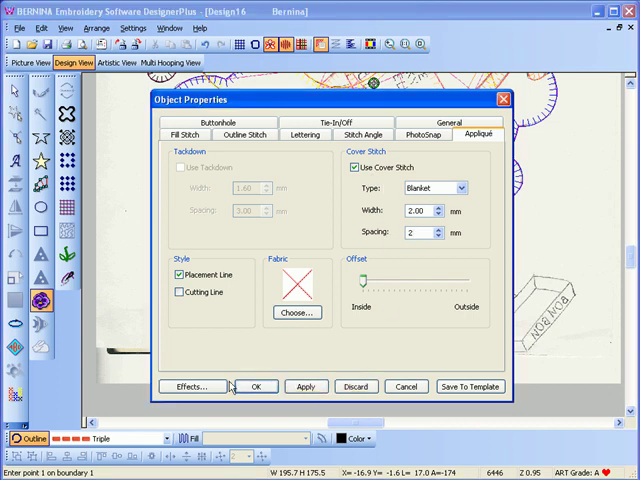
pyautogui.click(259, 387)
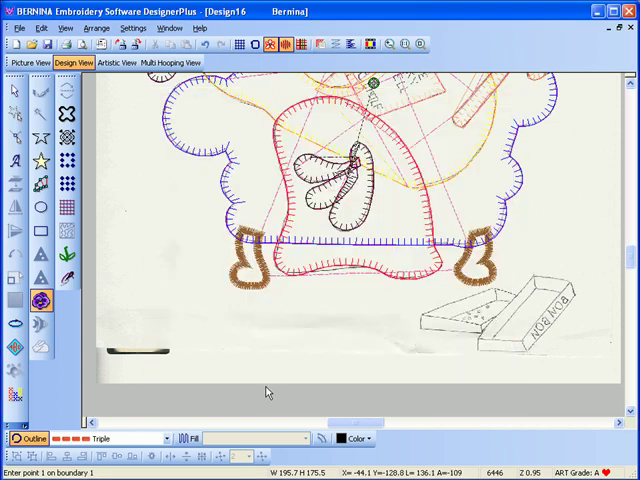
# Add another appliqué shape and apply 2.00 mm cover stitch spacing to it
pyautogui.click(366, 228)
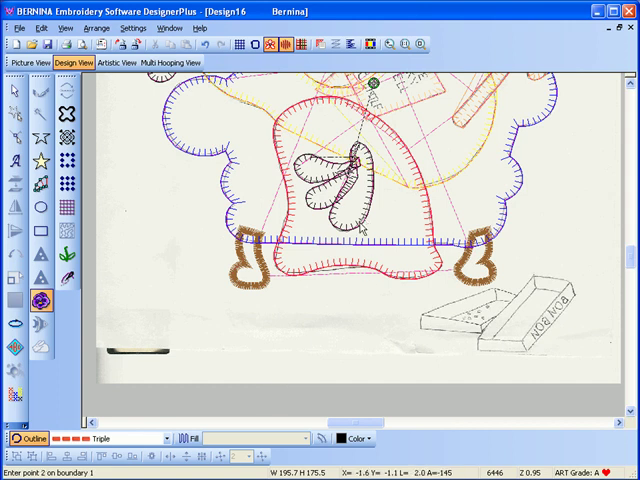
pyautogui.click(366, 228)
pyautogui.press('Return')
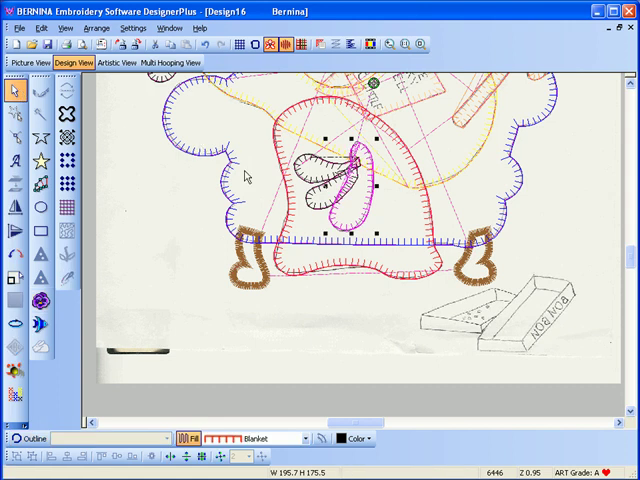
pyautogui.doubleClick(356, 232)
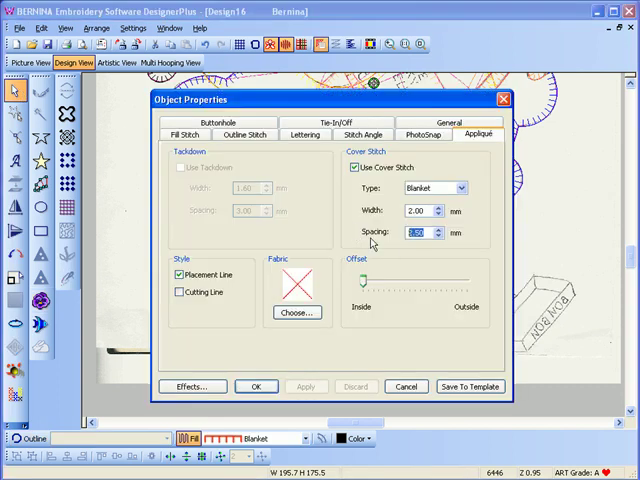
pyautogui.write('2')
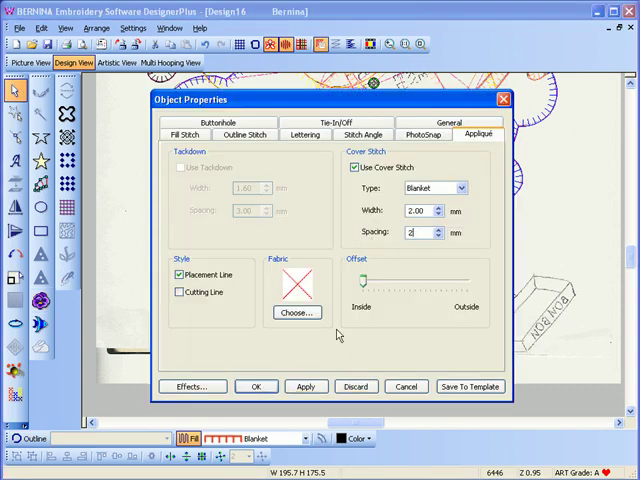
pyautogui.click(305, 386)
pyautogui.moveTo(354, 100)
pyautogui.mouseDown()
pyautogui.moveTo(323, 148)
pyautogui.moveTo(323, 190)
pyautogui.mouseUp()
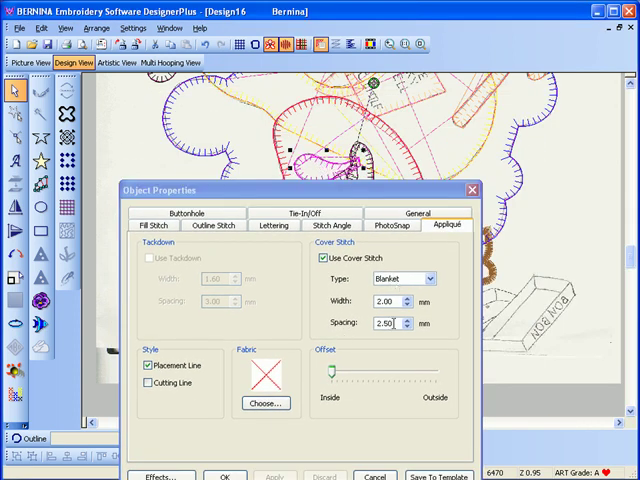
# Apply 2.00 mm cover stitch spacing to the remaining petals and appliqué pieces
pyautogui.doubleClick(385, 323)
pyautogui.write('2')
pyautogui.click(281, 472)
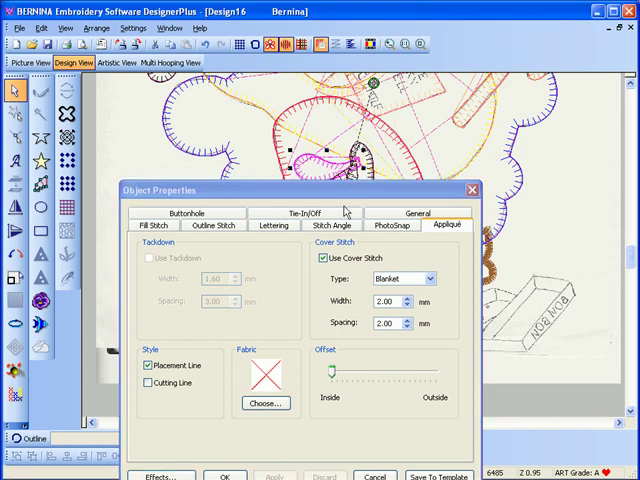
pyautogui.moveTo(367, 193)
pyautogui.mouseDown()
pyautogui.moveTo(344, 207)
pyautogui.moveTo(438, 151)
pyautogui.mouseUp()
pyautogui.click(321, 191)
pyautogui.write('2.5')
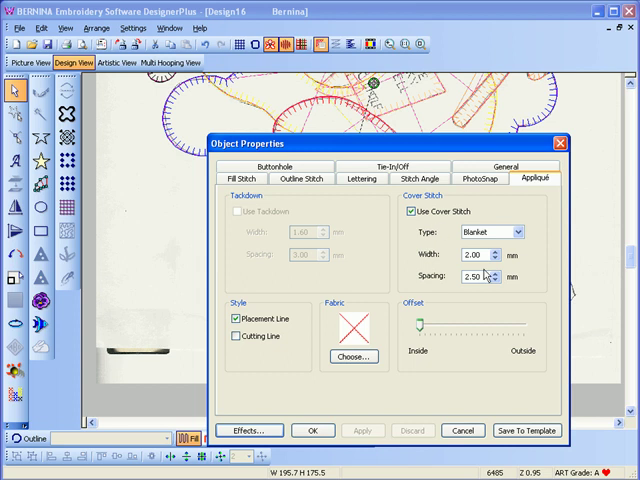
pyautogui.write('2')
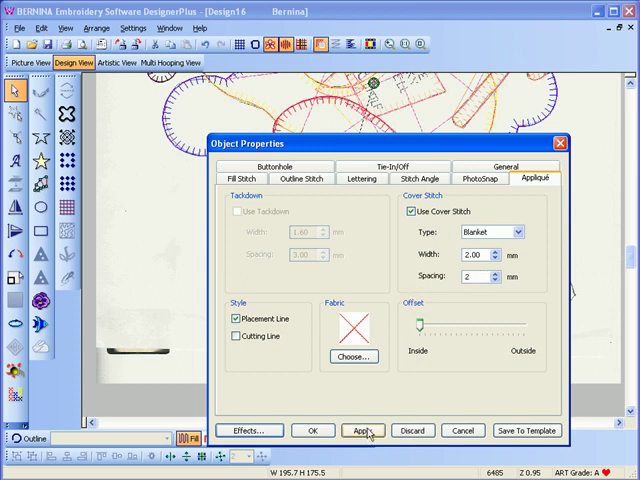
pyautogui.click(362, 430)
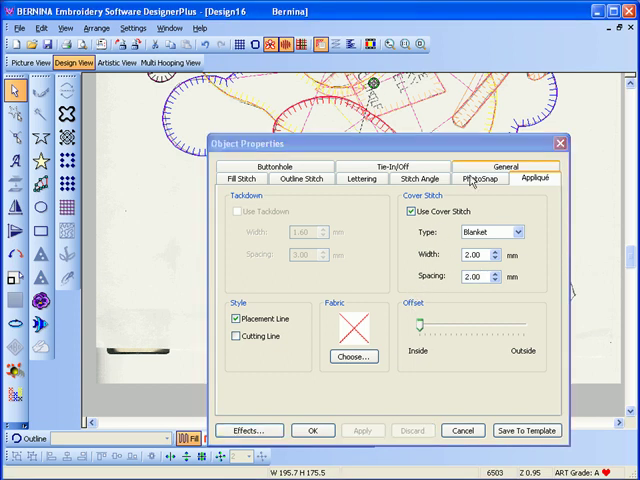
pyautogui.click(481, 113)
pyautogui.doubleClick(478, 277)
pyautogui.write('2')
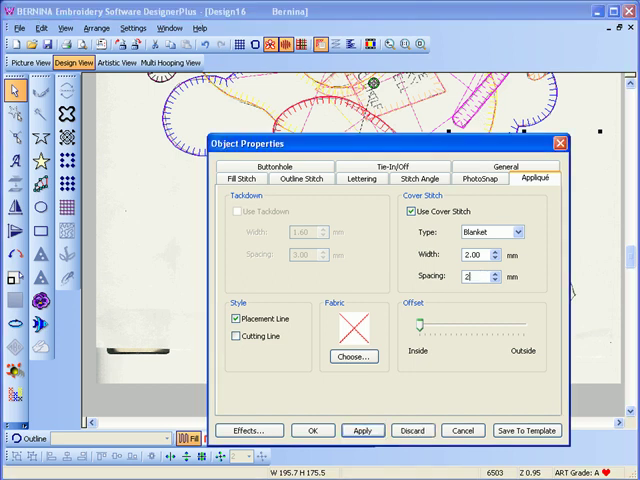
pyautogui.click(362, 430)
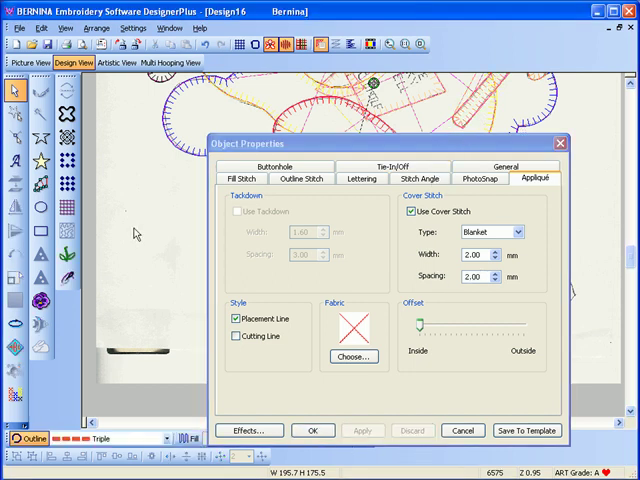
pyautogui.moveTo(387, 148); pyautogui.dragTo(320, 80)
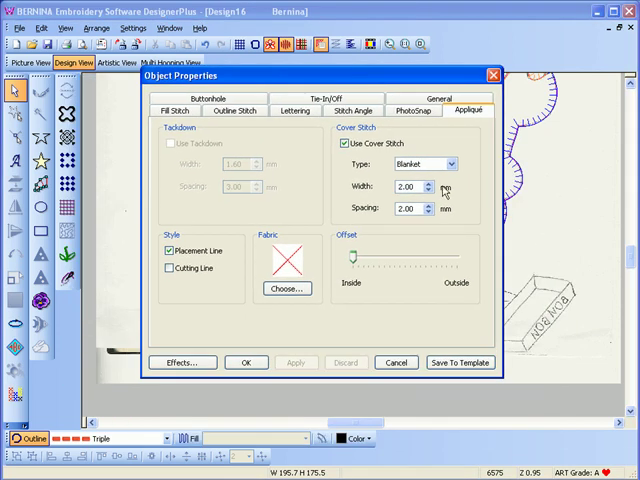
# Keep the spacing changes and choose a new thread colour for the box
pyautogui.click(246, 362)
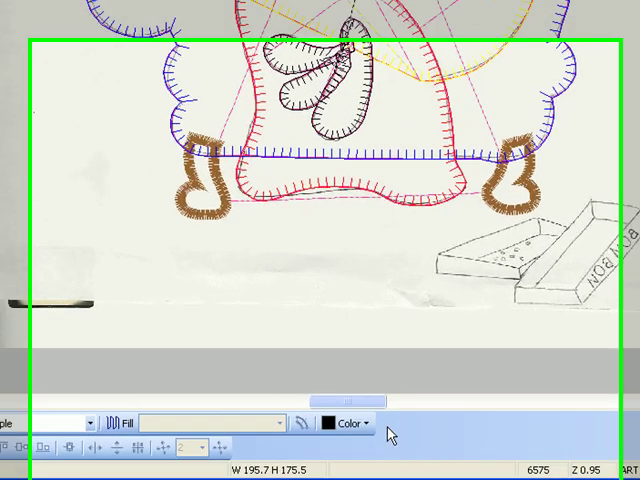
pyautogui.click(366, 423)
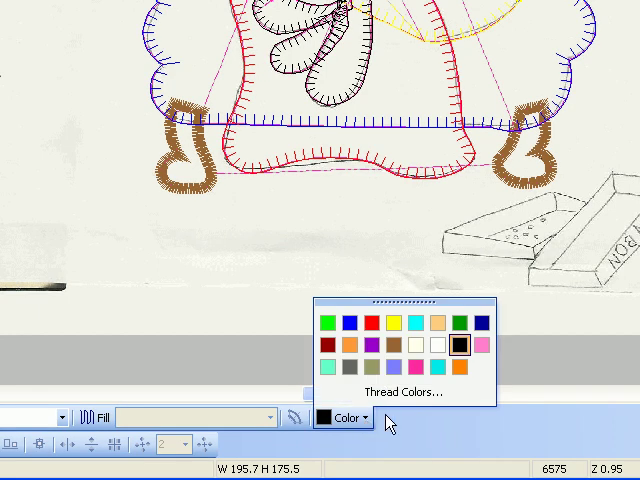
pyautogui.click(390, 365)
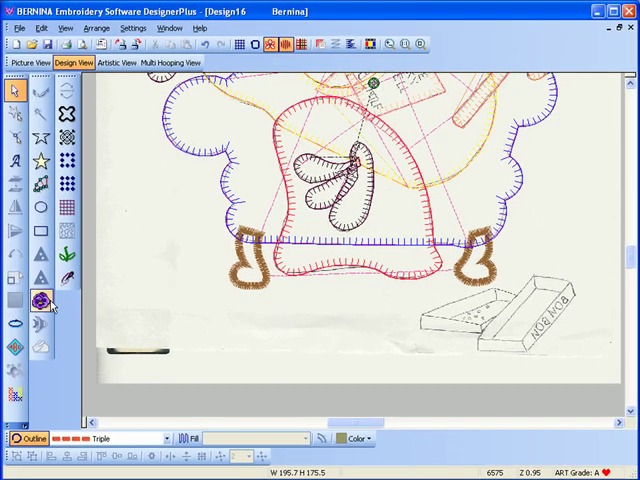
# Digitize the bonbon box tray outline as a new appliqué
pyautogui.click(40, 300)
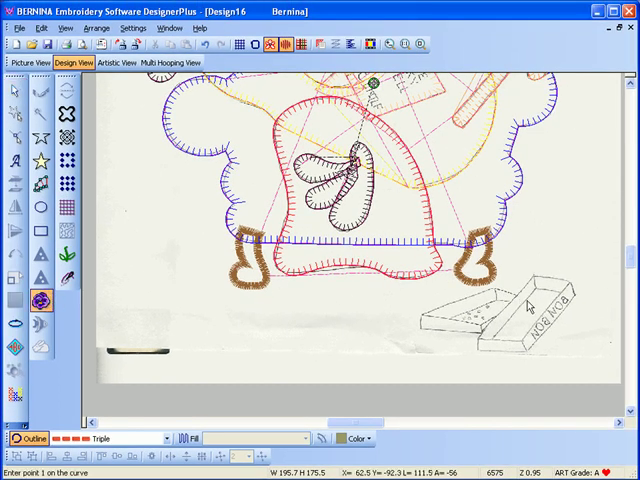
pyautogui.click(495, 298)
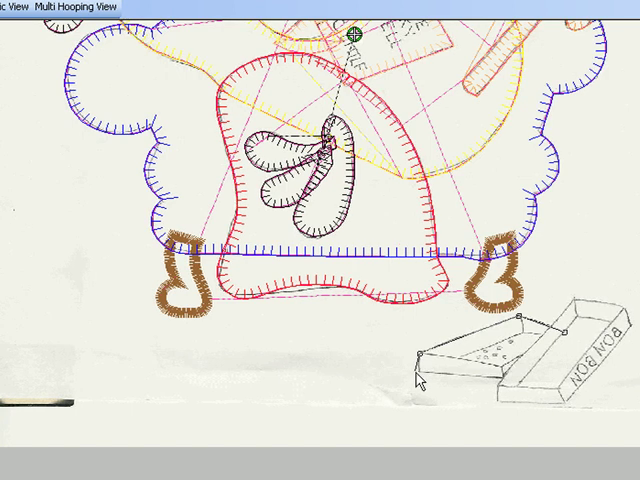
pyautogui.click(418, 374)
pyautogui.click(528, 388)
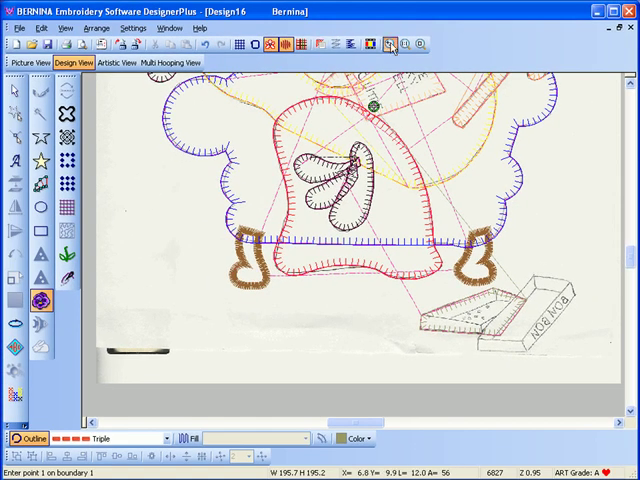
# Zoom onto the bonbon box and set the Open Object triple-run length to 1.5 mm
pyautogui.click(330, 42)
pyautogui.moveTo(380, 220); pyautogui.dragTo(600, 390)
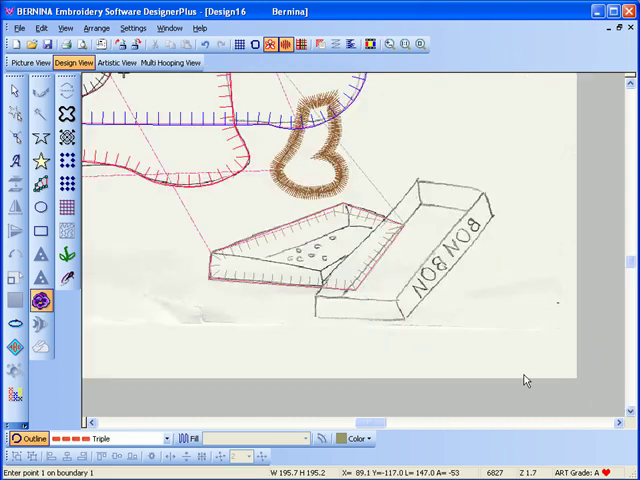
pyautogui.click(42, 139)
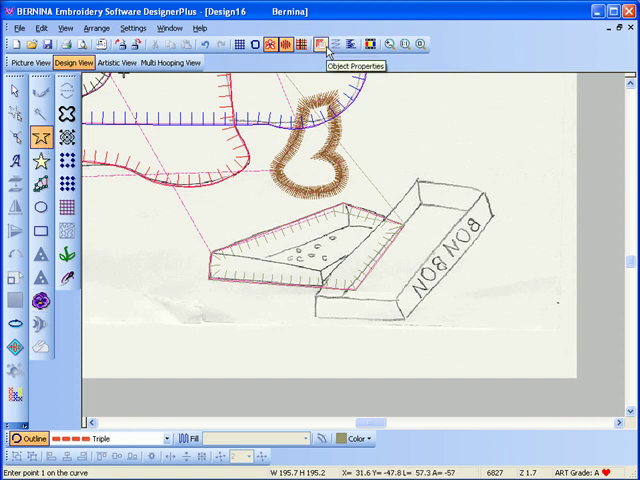
pyautogui.click(326, 52)
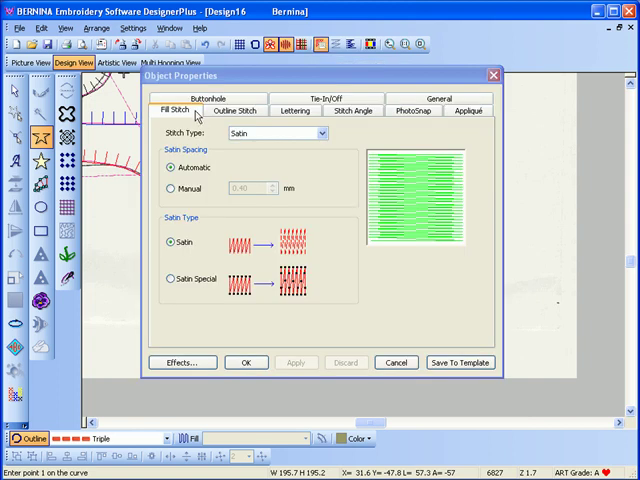
pyautogui.click(233, 110)
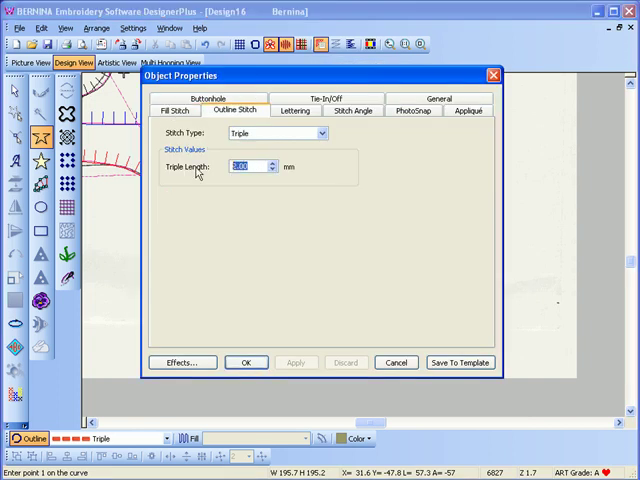
pyautogui.write('1')
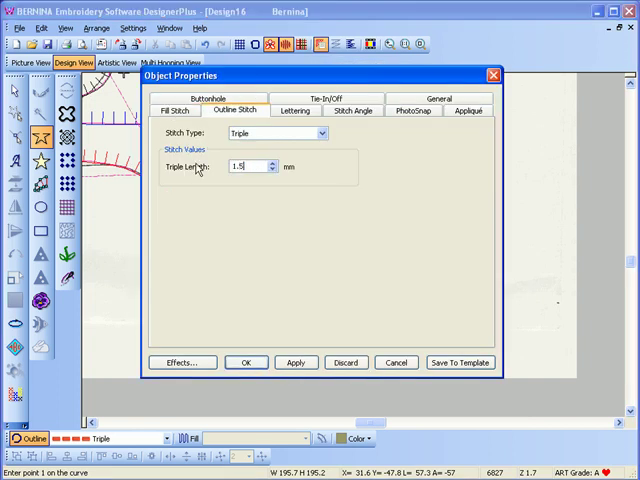
pyautogui.click(246, 362)
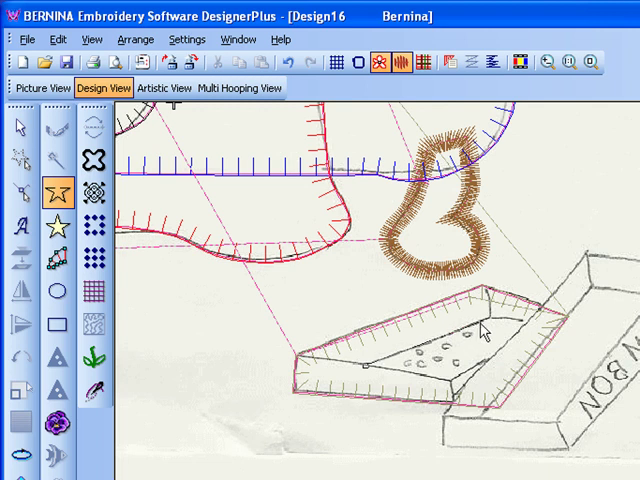
# Draw a triple-run detail line along the tray's inner edges, then return to Select
pyautogui.click(487, 324)
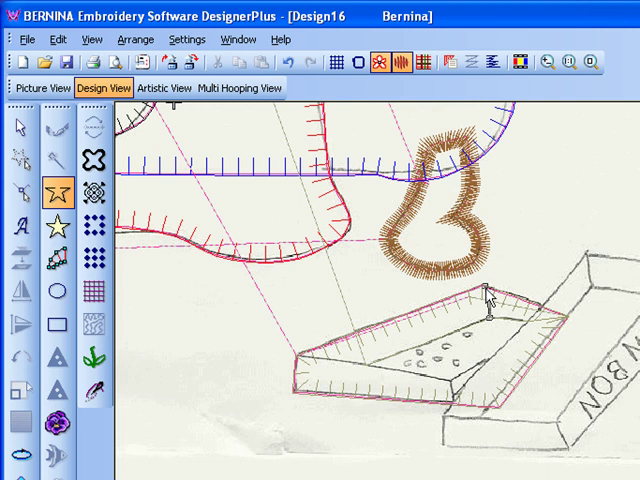
pyautogui.click(302, 365)
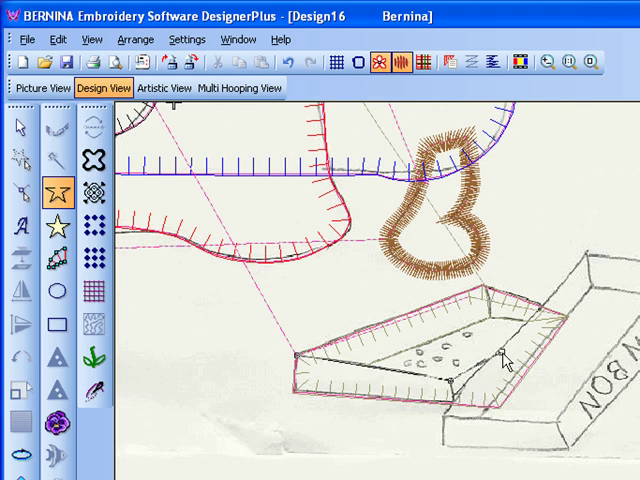
pyautogui.click(505, 360)
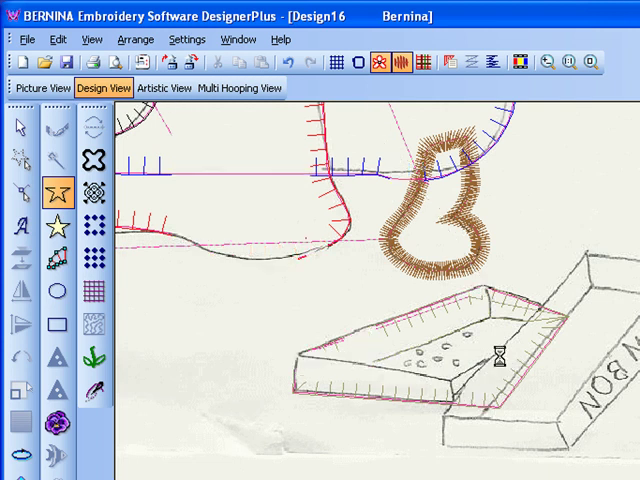
pyautogui.click(452, 391)
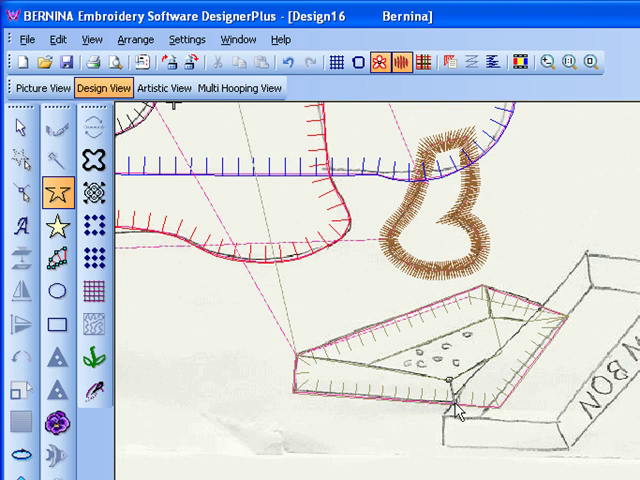
pyautogui.click(20, 127)
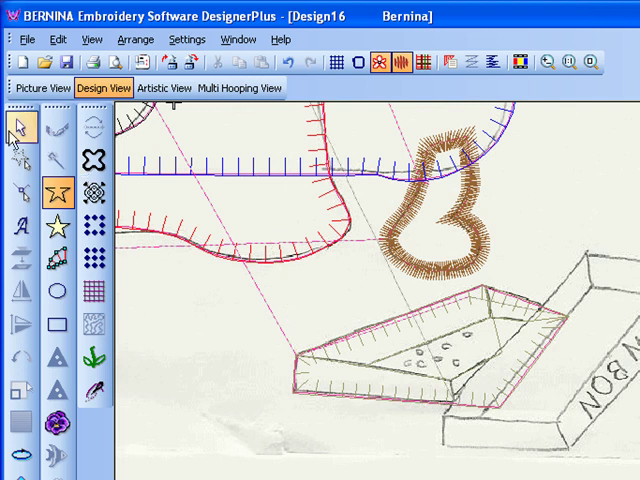
pyautogui.click(20, 127)
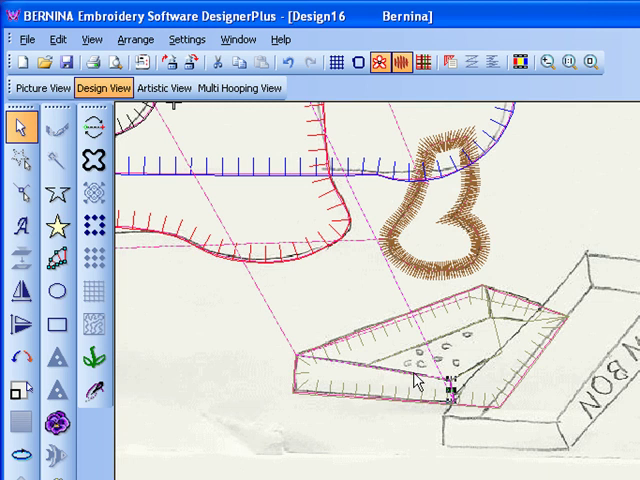
# Select the tray appliqué and its detail lines and join them with Blackwork Run
pyautogui.click(418, 383)
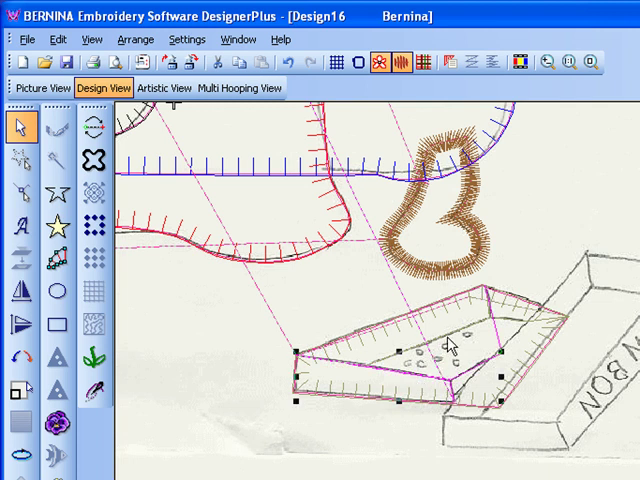
pyautogui.click(492, 308)
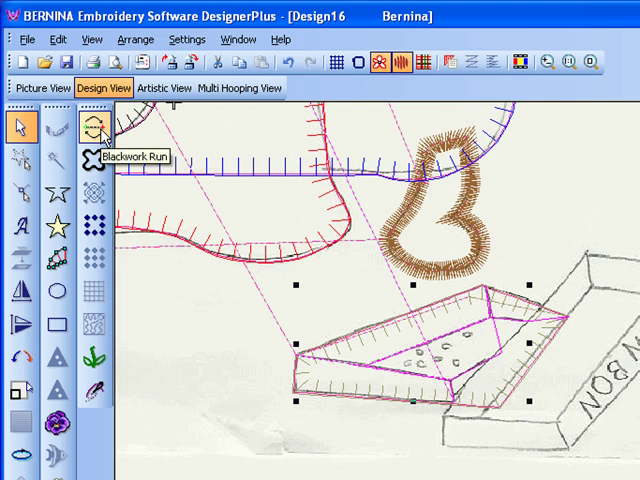
pyautogui.click(93, 128)
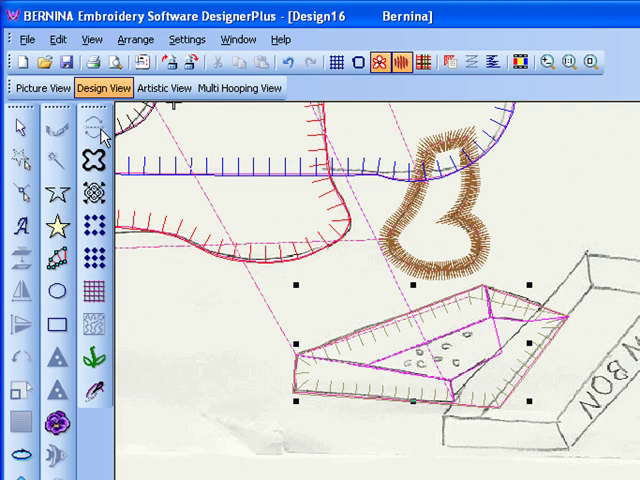
pyautogui.press('Escape')
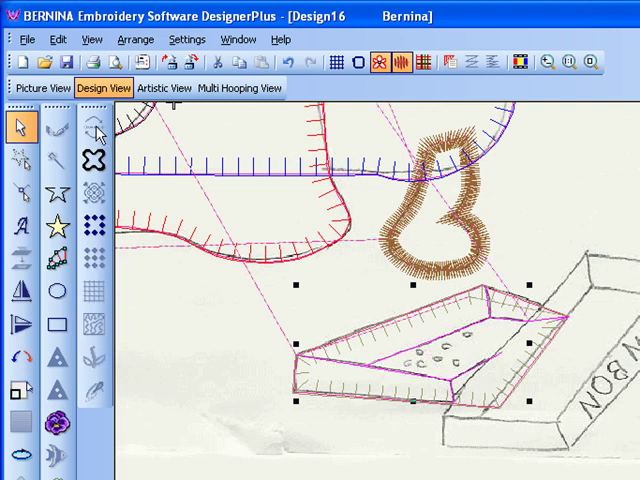